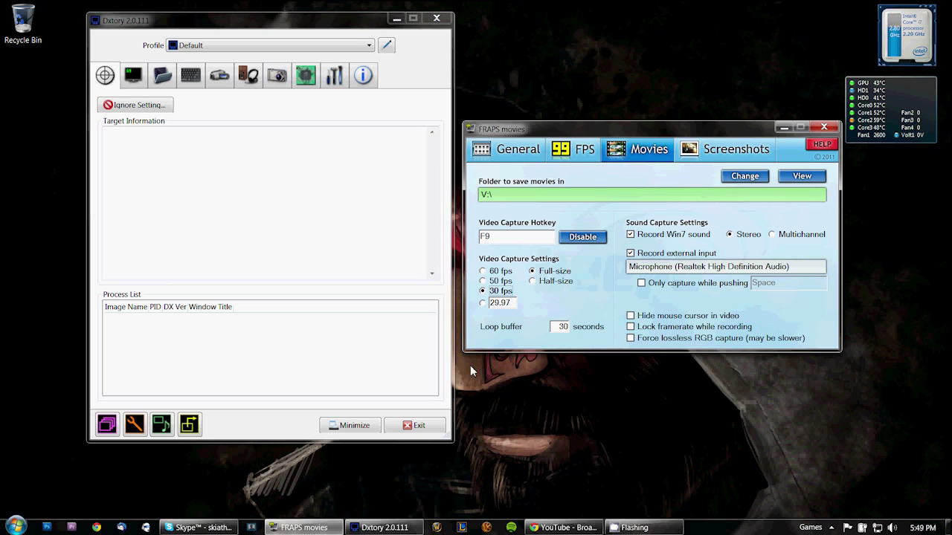
# Switch between the Dxtory window and the FRAPS movie settings for comparison.
pyautogui.click(231, 29)
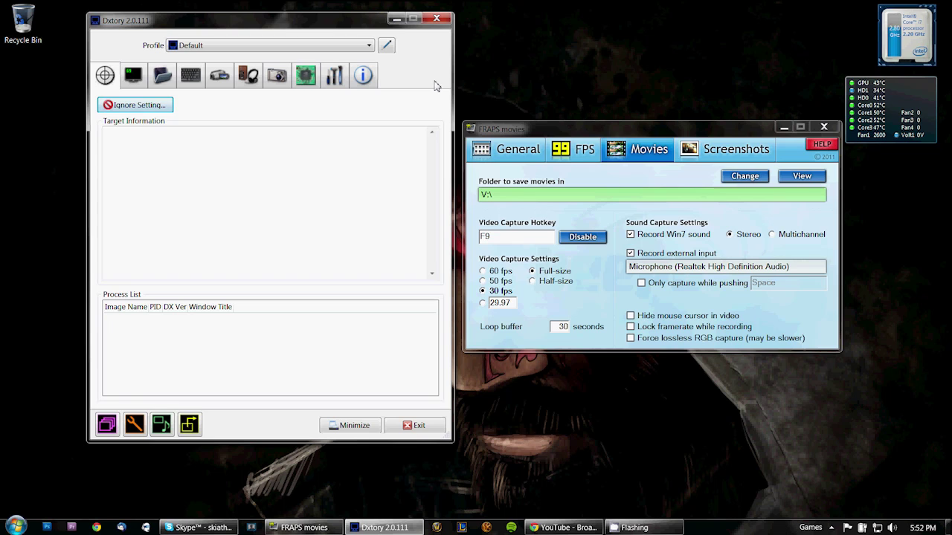
pyautogui.click(511, 128)
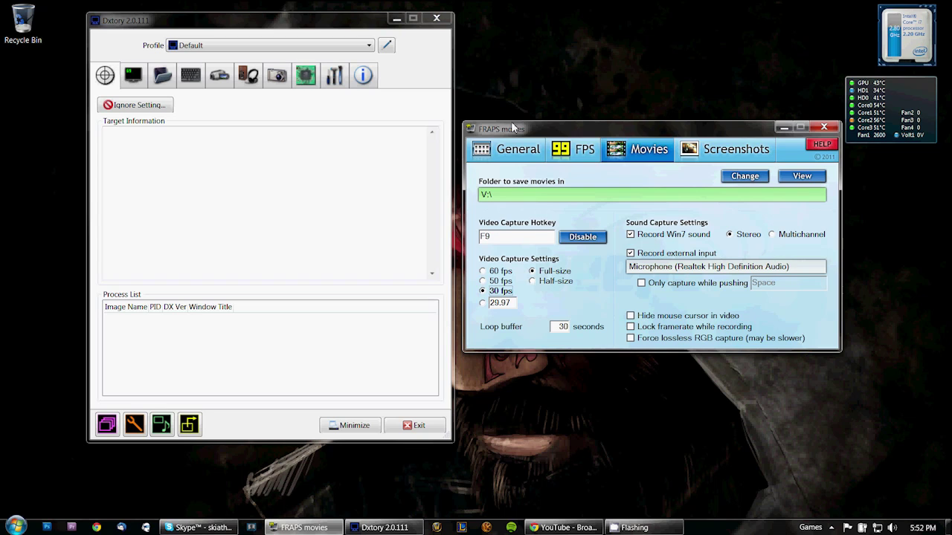
pyautogui.click(423, 115)
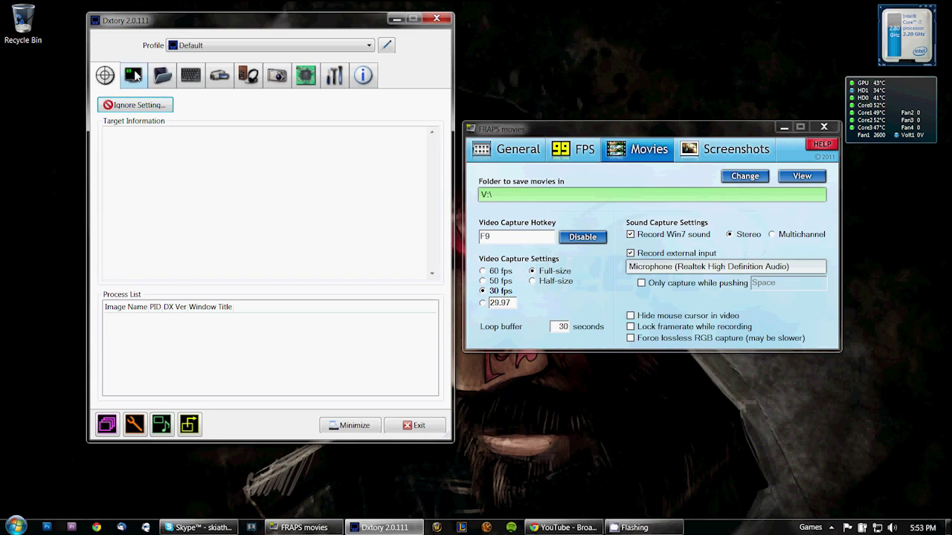
# Go from the overlay page to the Folder tab listing the movie and screenshot save folders.
pyautogui.click(134, 76)
pyautogui.click(106, 76)
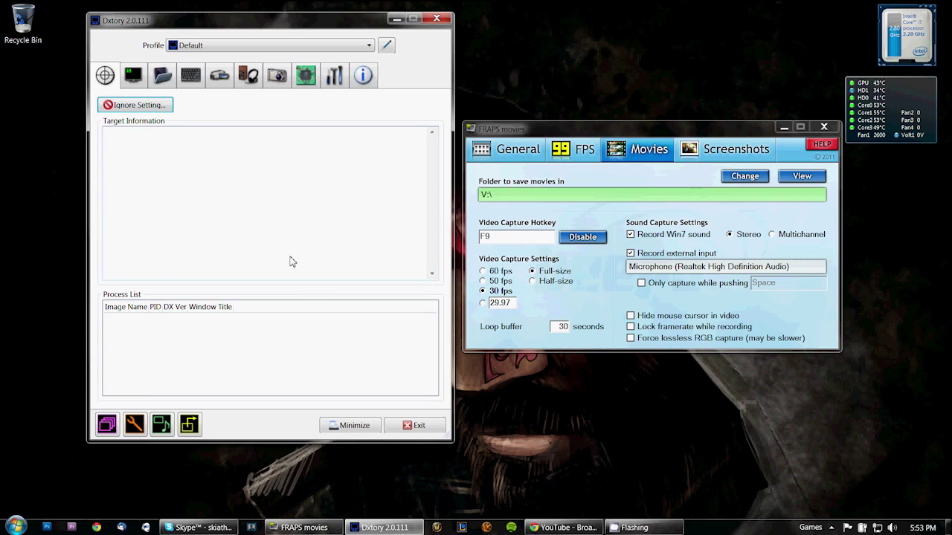
pyautogui.click(134, 82)
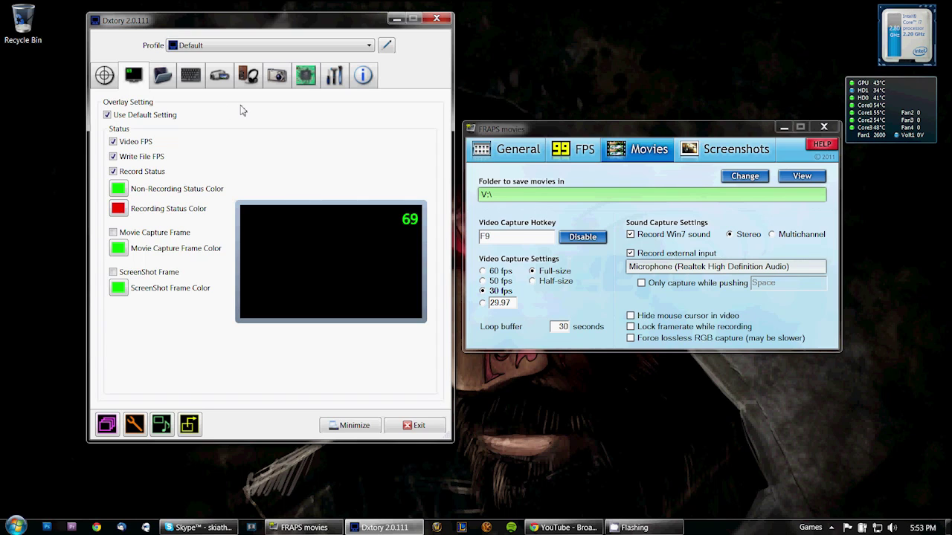
pyautogui.click(163, 75)
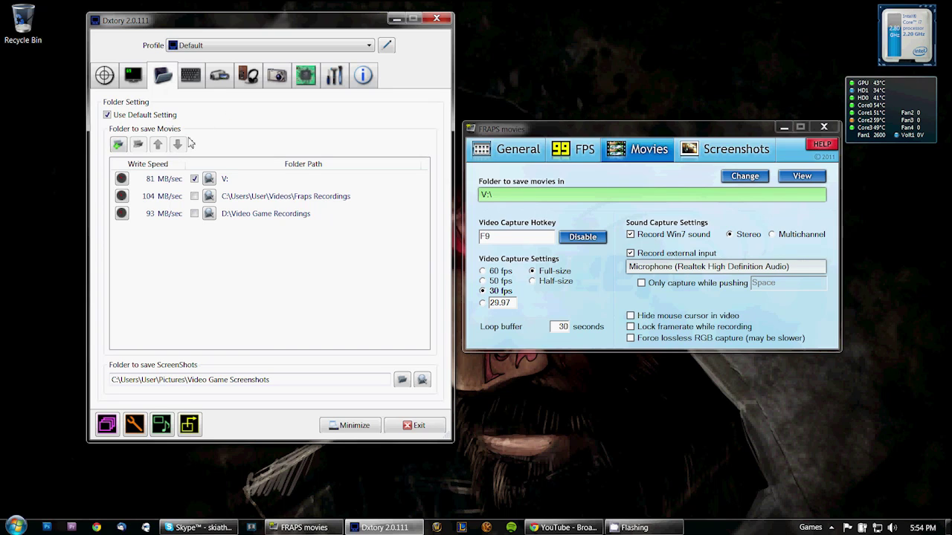
pyautogui.click(227, 182)
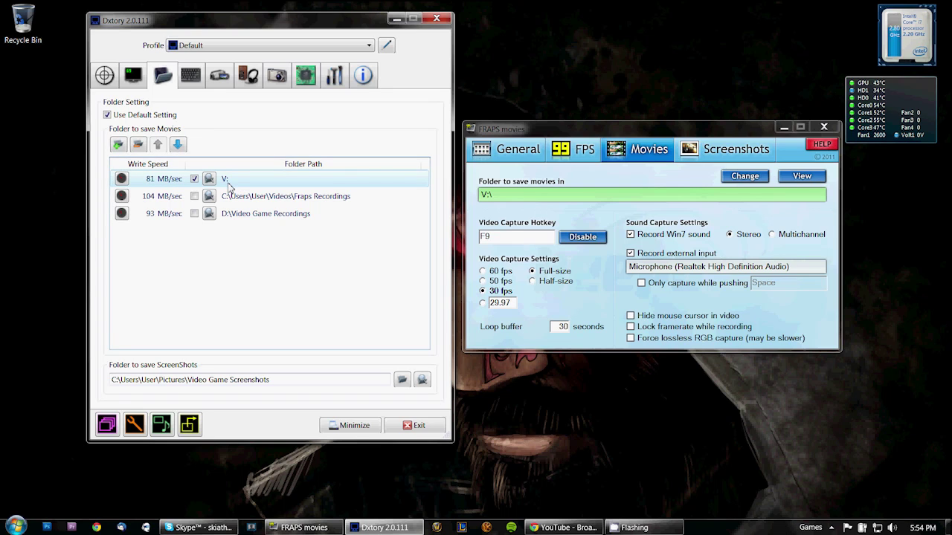
pyautogui.click(146, 198)
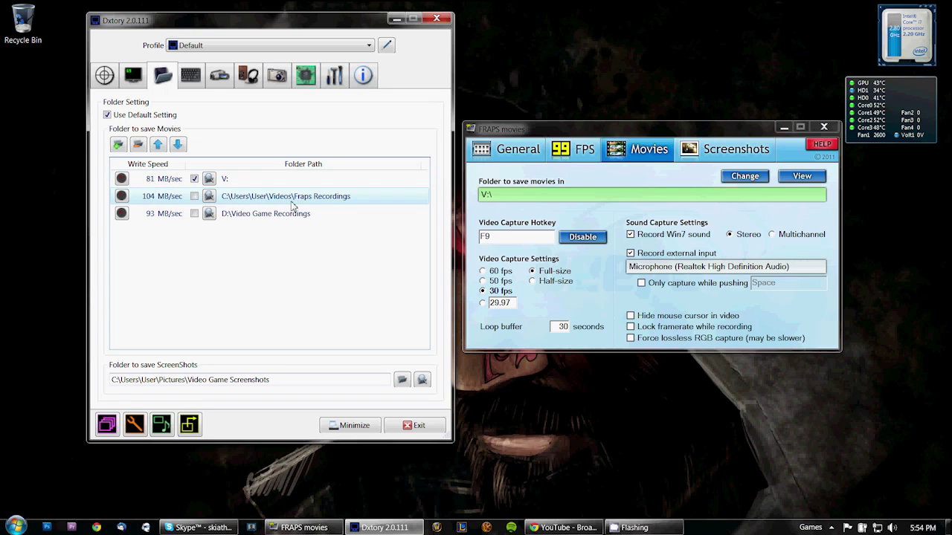
pyautogui.click(154, 186)
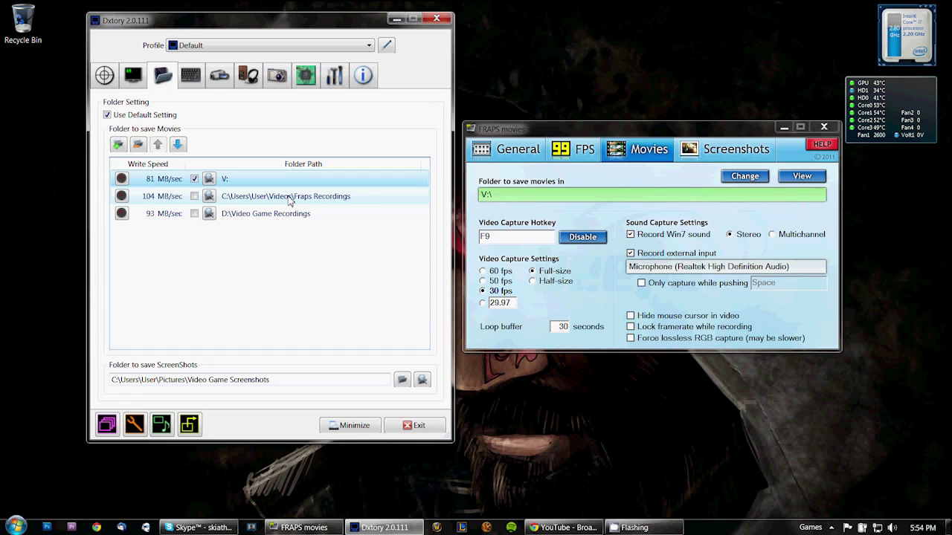
pyautogui.click(228, 198)
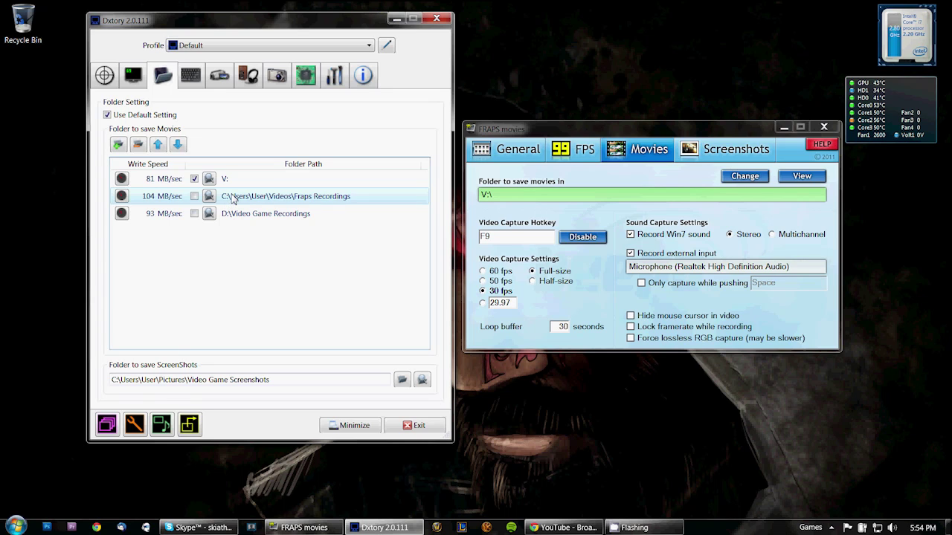
pyautogui.click(239, 184)
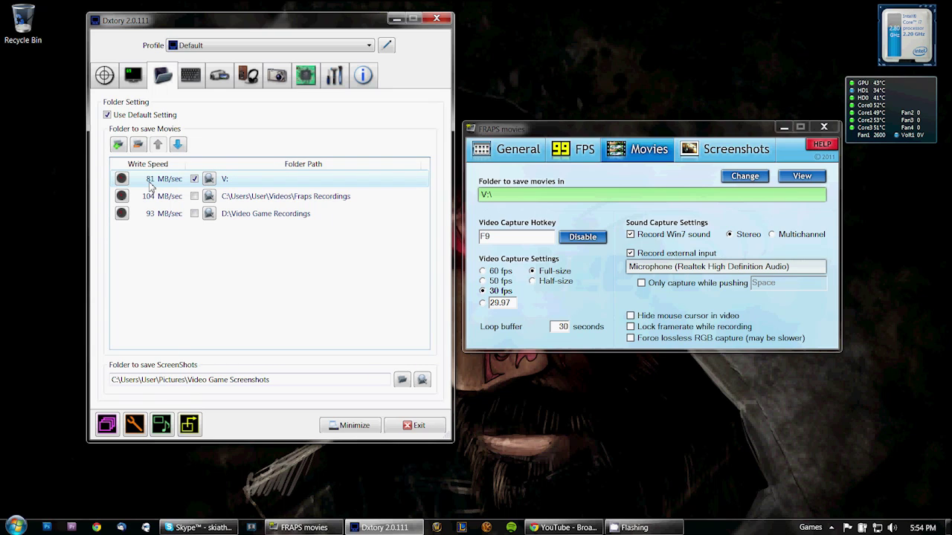
pyautogui.click(122, 179)
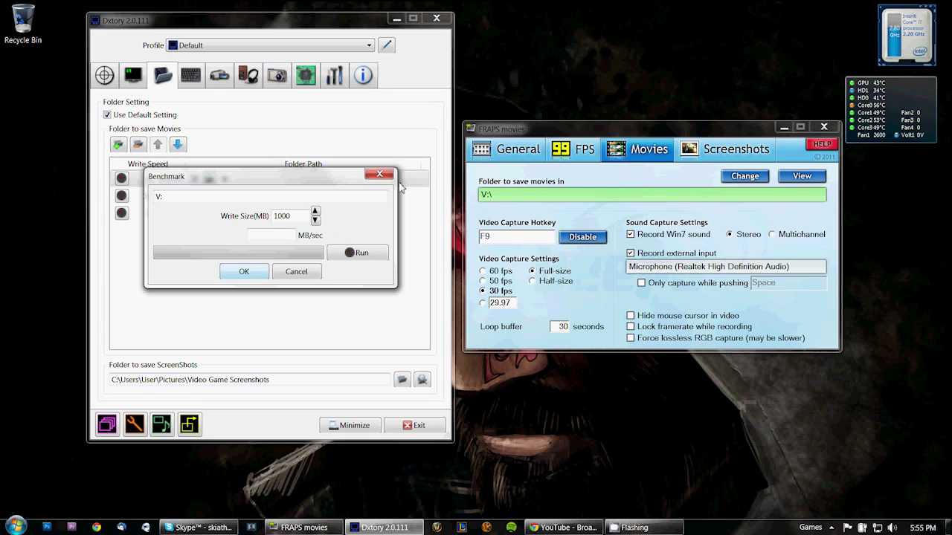
pyautogui.click(231, 271)
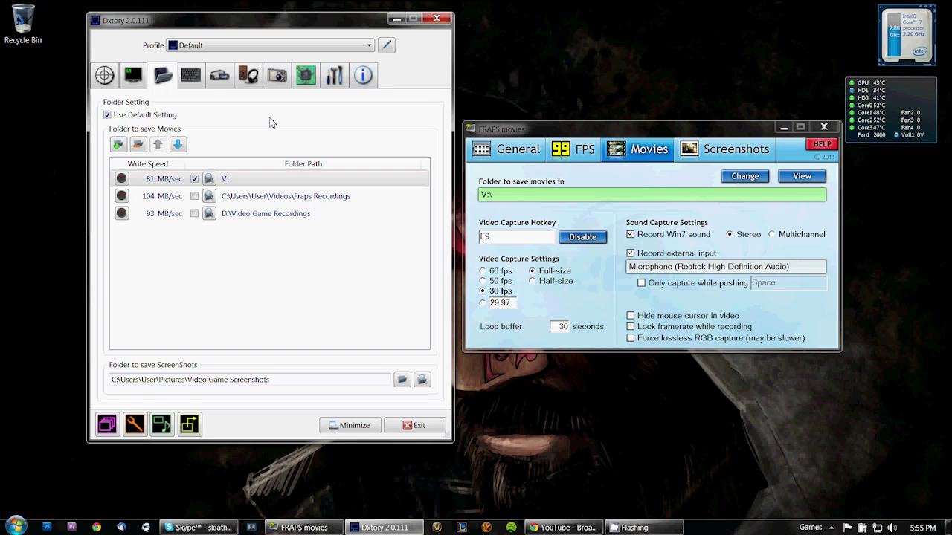
pyautogui.click(283, 45)
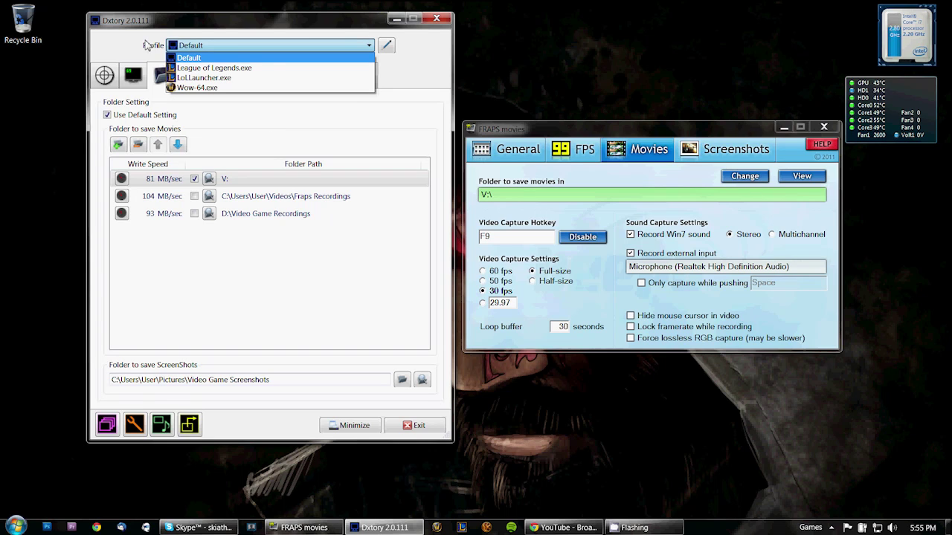
pyautogui.click(189, 88)
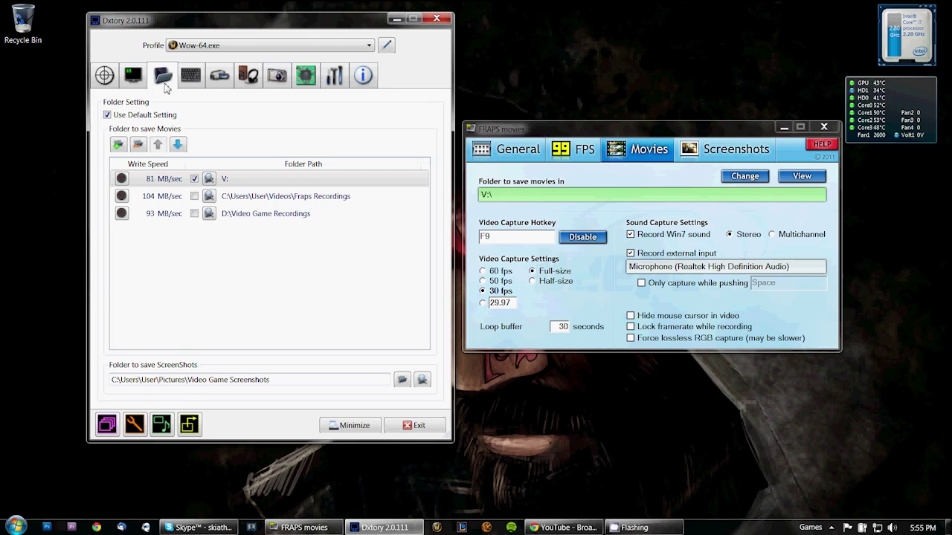
pyautogui.click(227, 46)
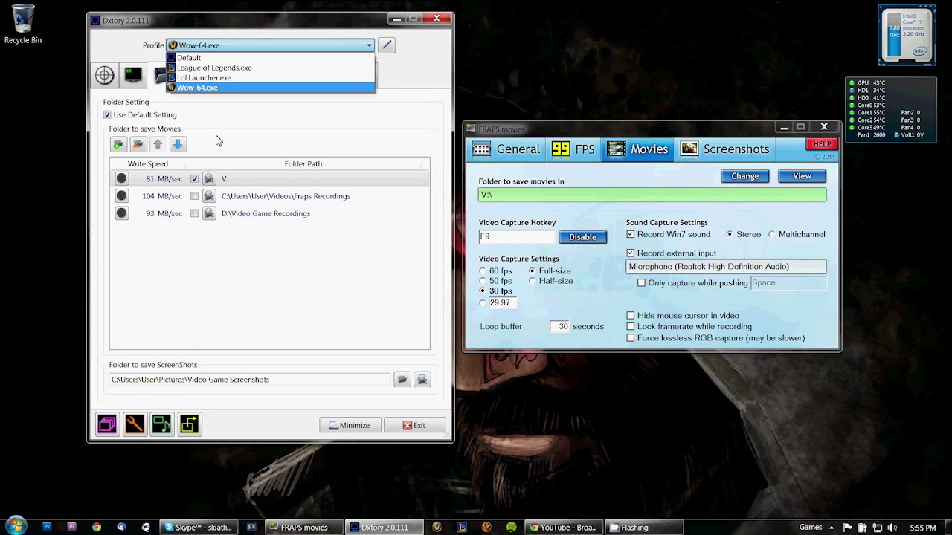
pyautogui.click(193, 58)
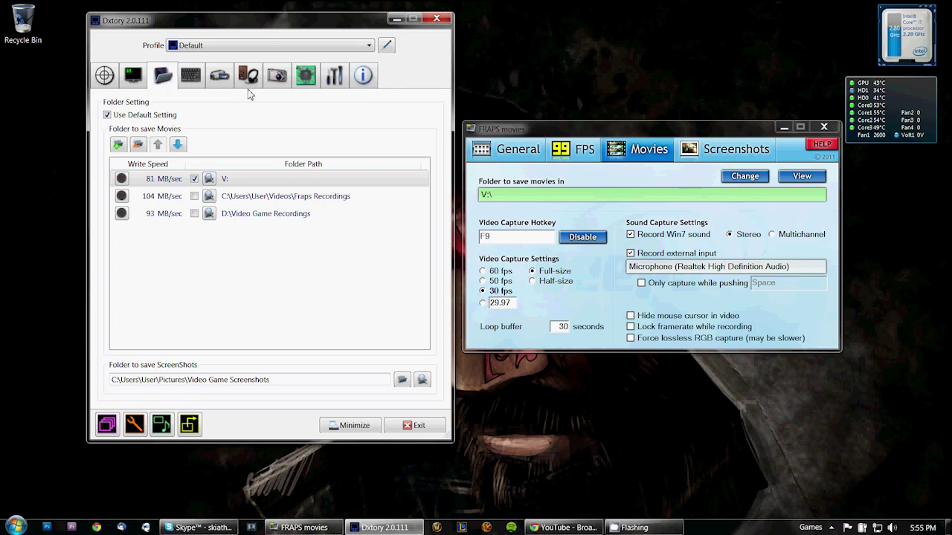
pyautogui.click(190, 75)
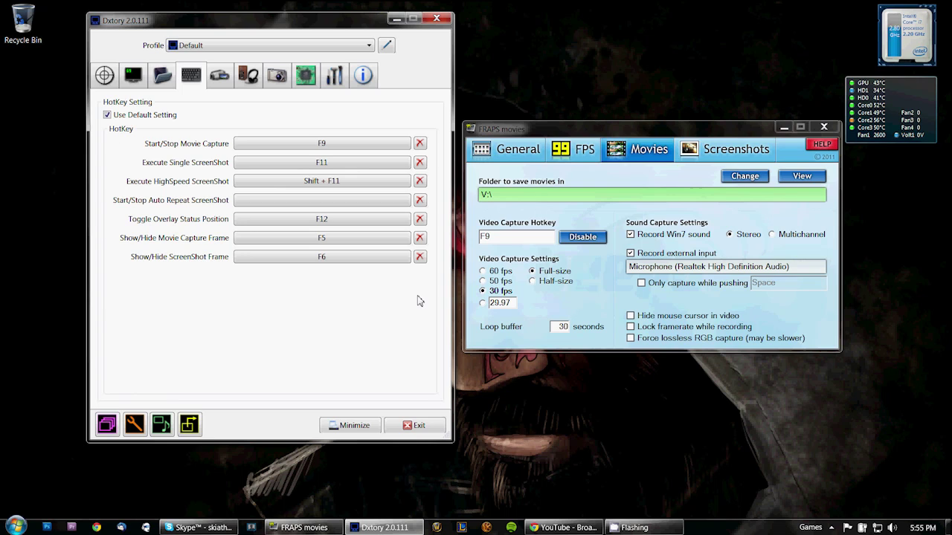
# In movie settings, choose Lagarith Lossless Codec as the video codec after briefly trying Dxtory Video Codec.
pyautogui.click(217, 83)
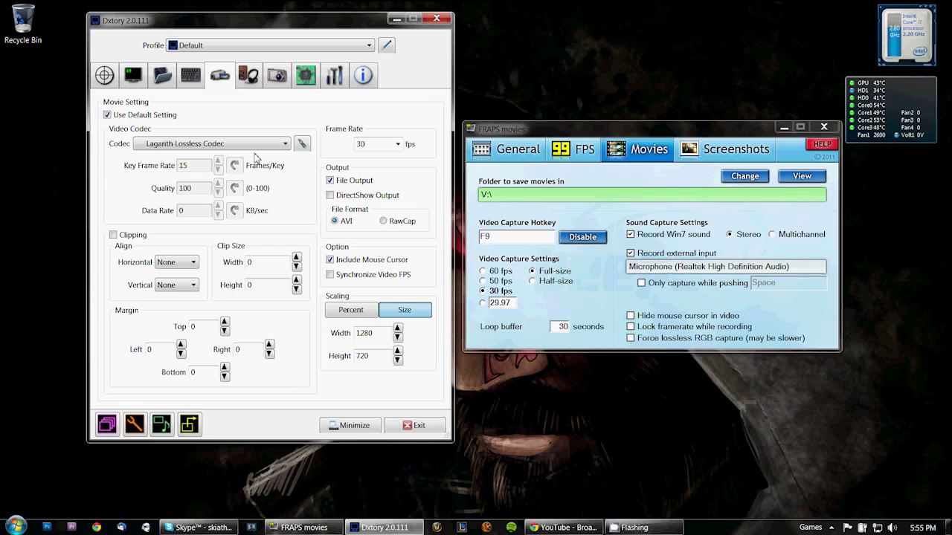
pyautogui.click(156, 144)
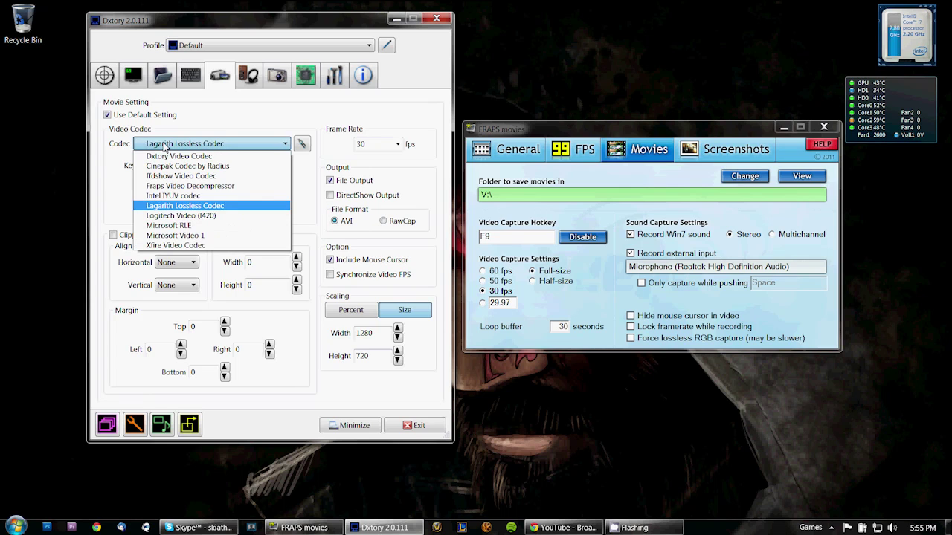
pyautogui.click(159, 159)
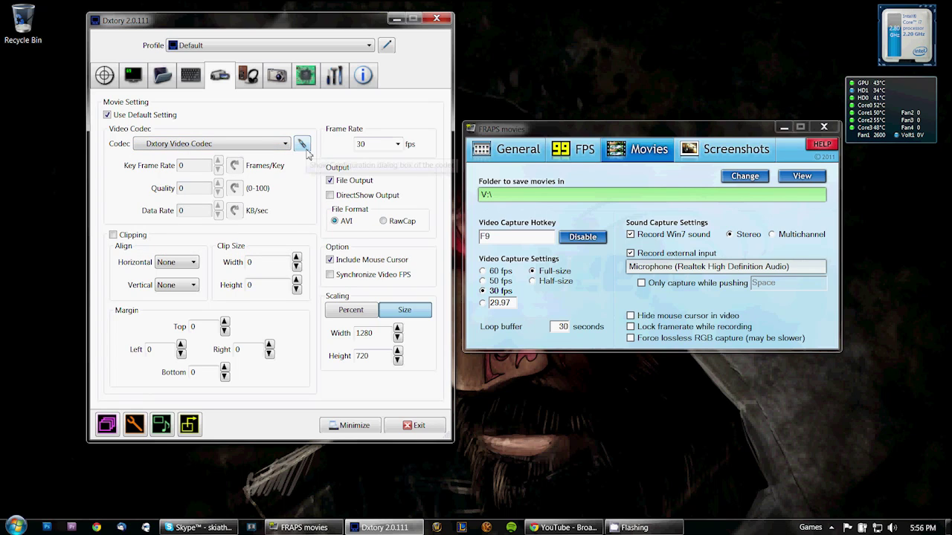
pyautogui.click(238, 147)
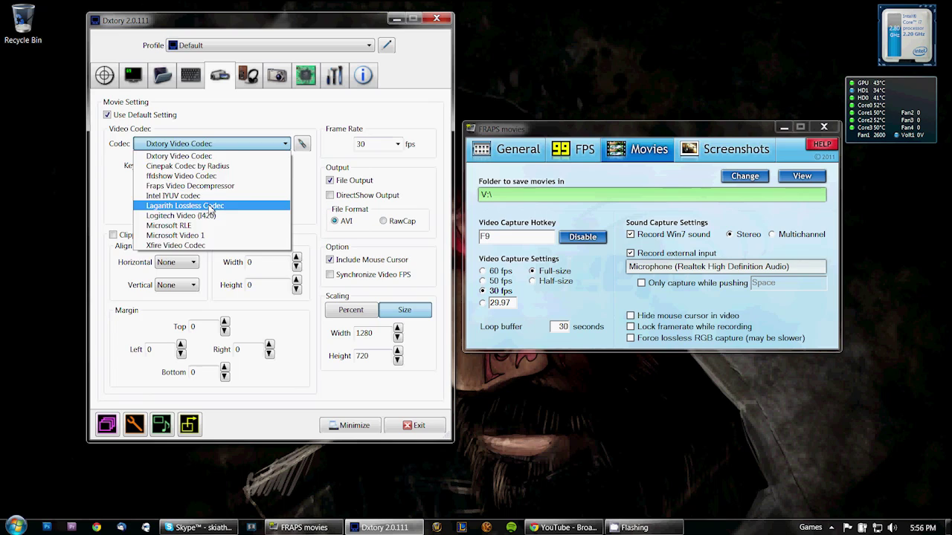
pyautogui.click(218, 206)
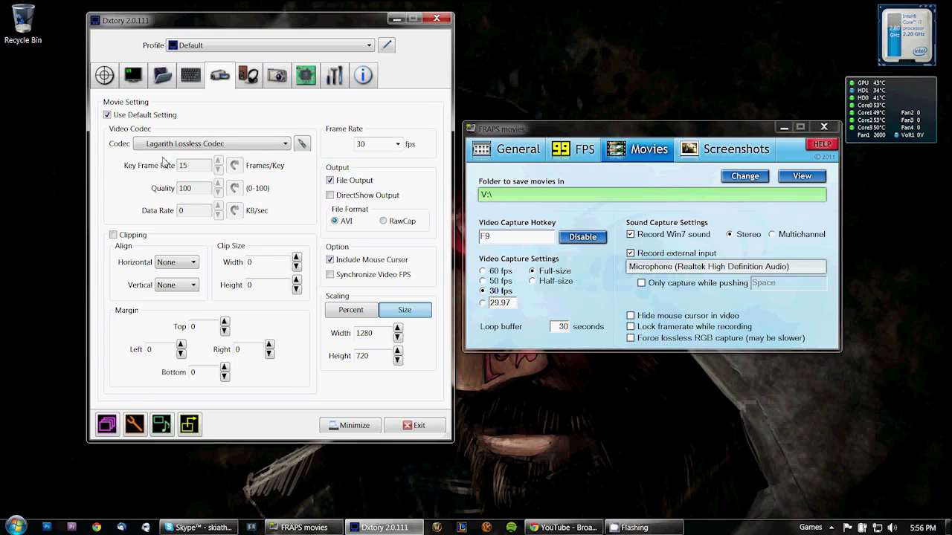
pyautogui.click(285, 145)
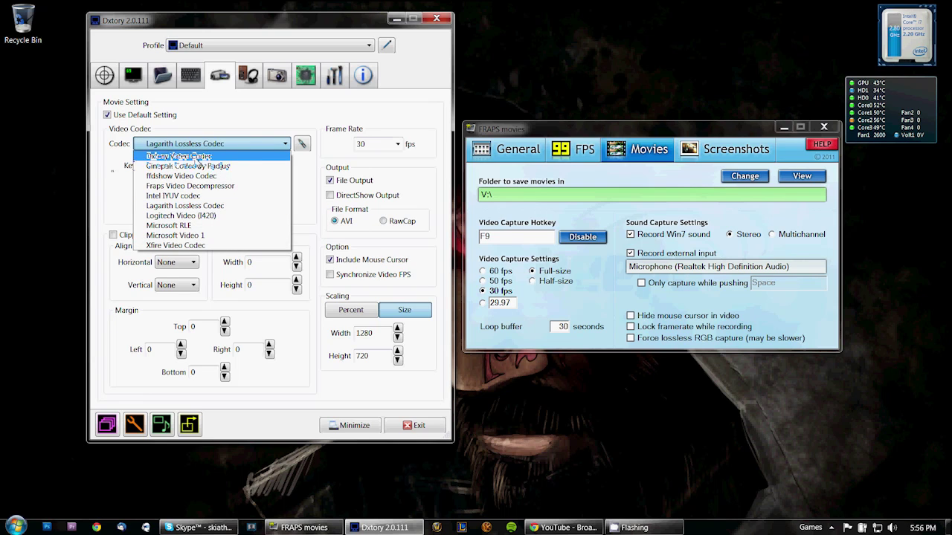
pyautogui.click(110, 167)
pyautogui.click(303, 148)
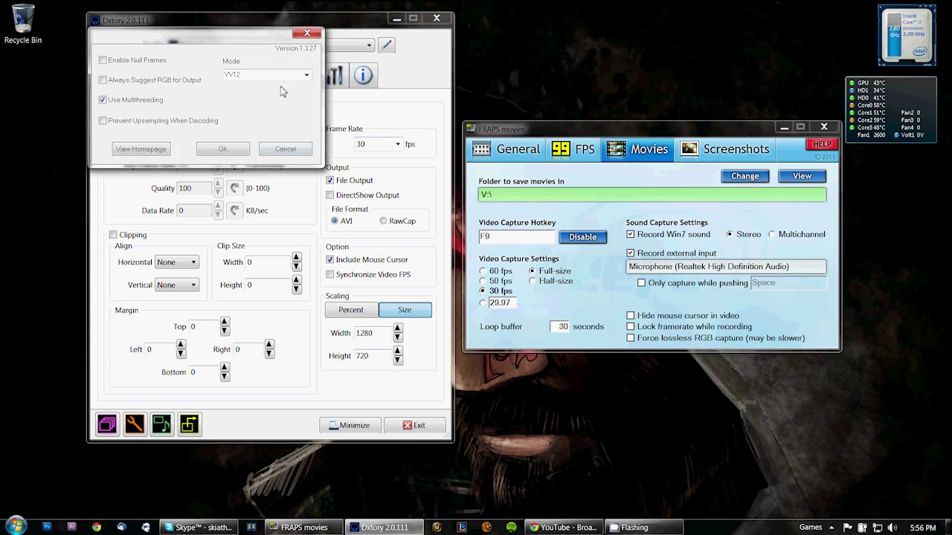
pyautogui.click(306, 75)
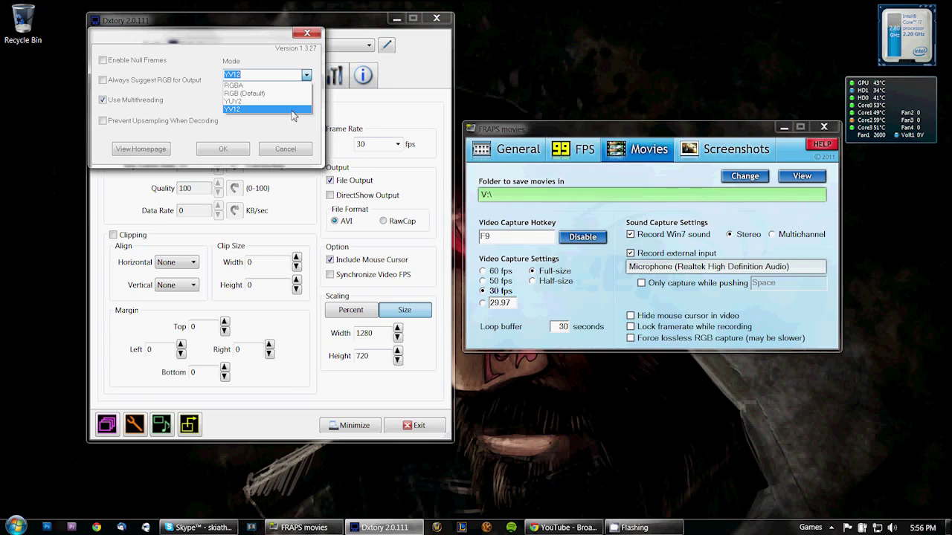
pyautogui.click(253, 109)
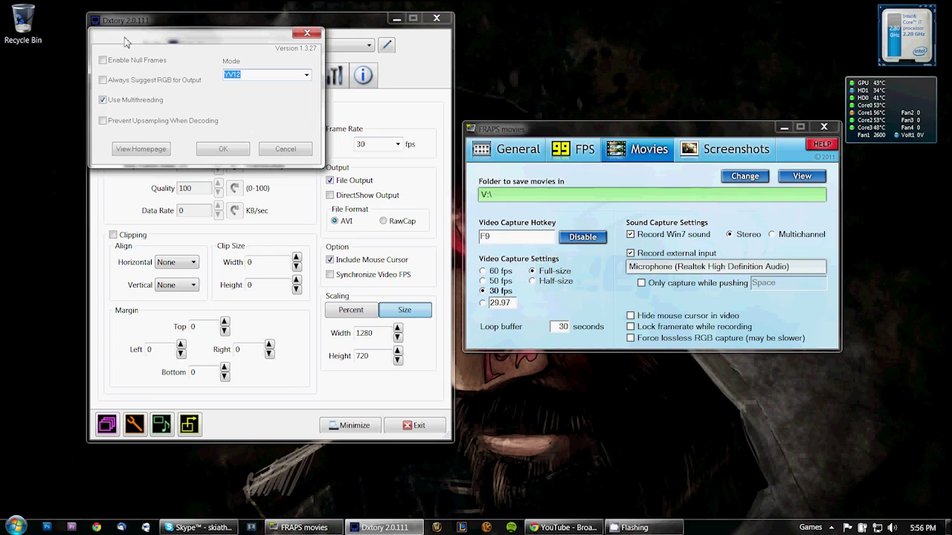
pyautogui.moveTo(125, 43); pyautogui.dragTo(150, 45)
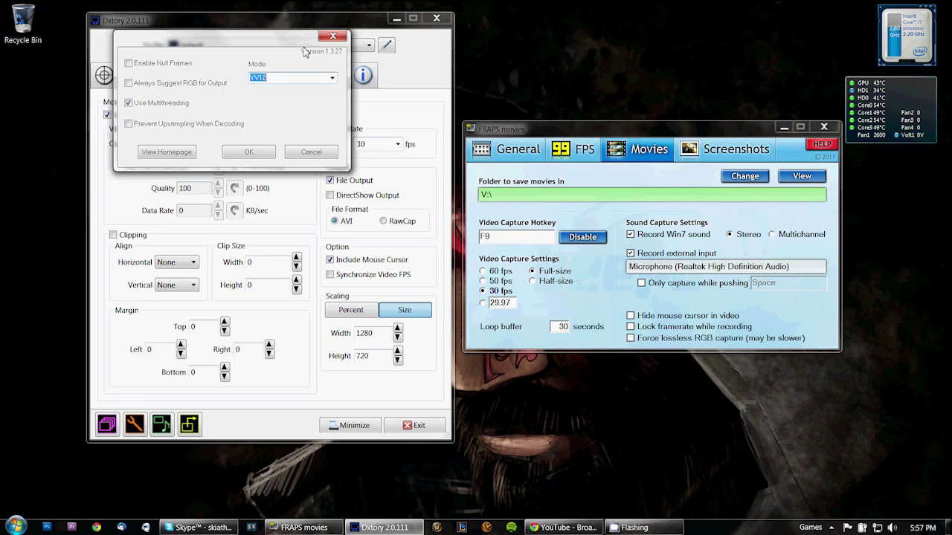
pyautogui.click(249, 152)
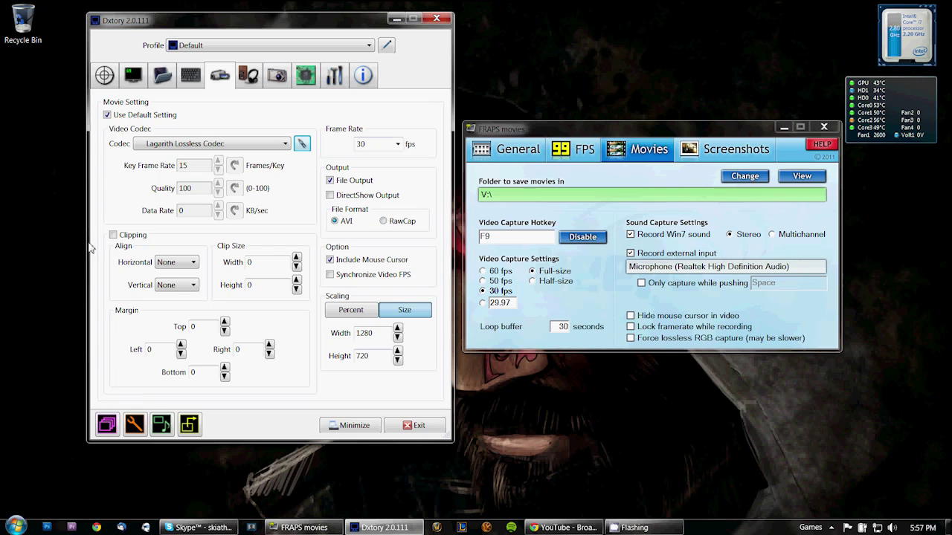
# Select Dxtory Video Codec and set its format to YUV24 - High Quality with compression on.
pyautogui.click(232, 144)
pyautogui.press('Up')
pyautogui.press('Return')
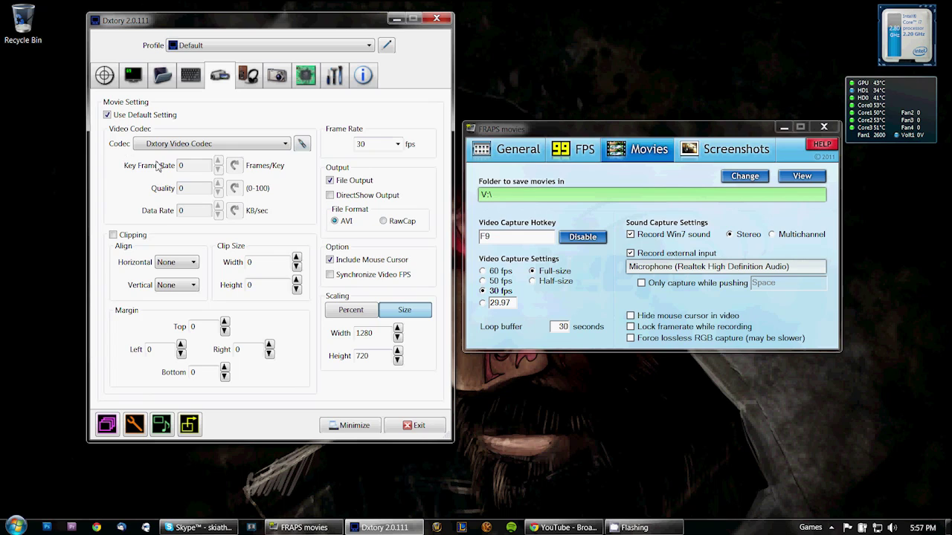
pyautogui.click(302, 143)
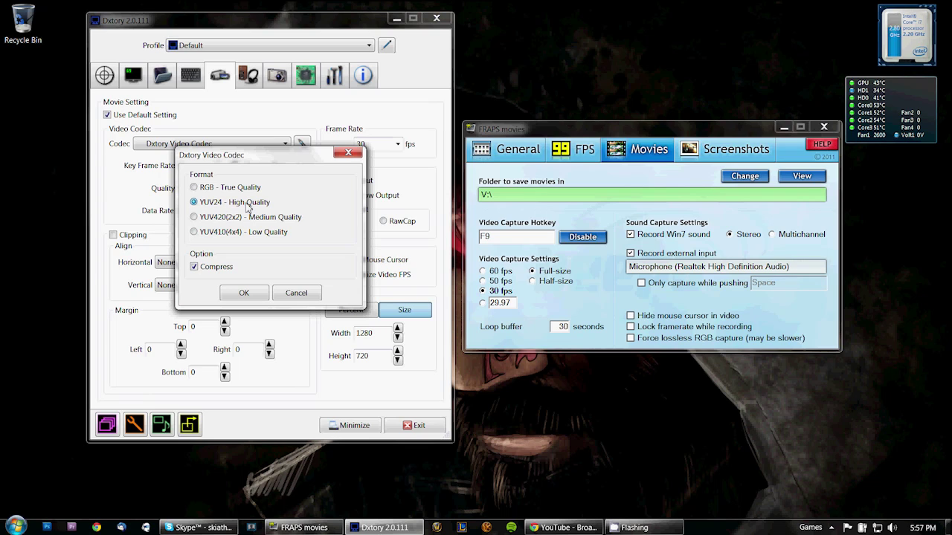
pyautogui.press('Up')
pyautogui.click(193, 202)
pyautogui.click(243, 293)
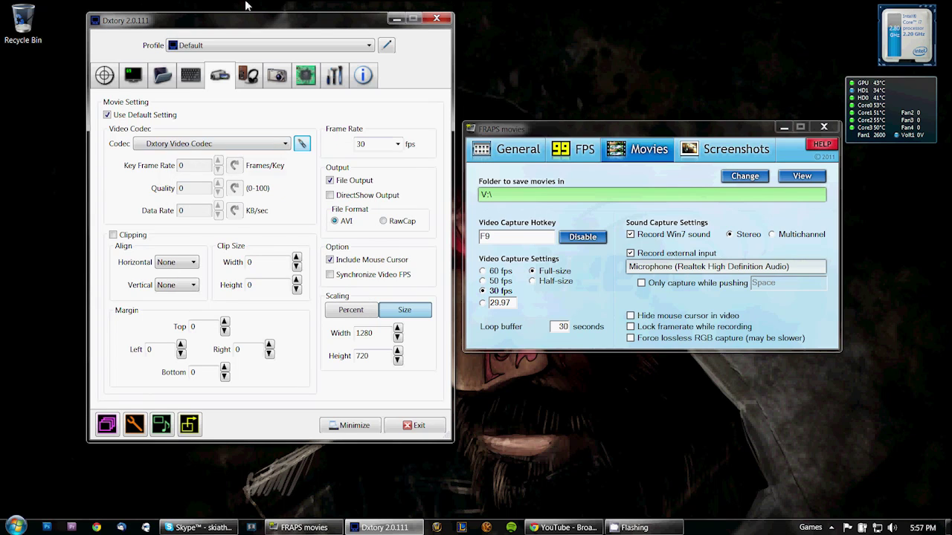
pyautogui.click(167, 146)
# Switch the codec back to Lagarith Lossless Codec and keep the frame rate at 30 fps.
pyautogui.click(195, 205)
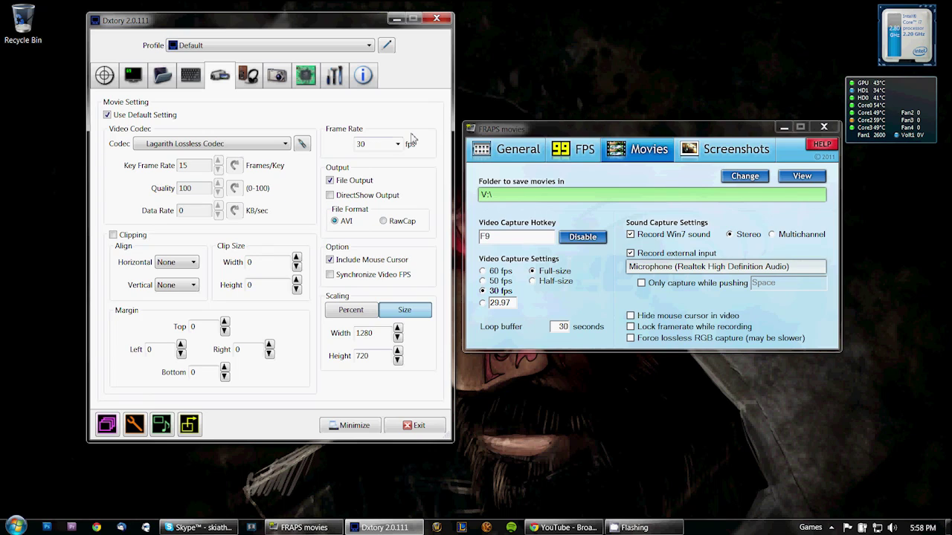
pyautogui.click(376, 144)
pyautogui.click(366, 186)
# Save movies in RawCap file format and launch the RawCapConv converter.
pyautogui.click(329, 179)
pyautogui.click(330, 180)
pyautogui.moveTo(273, 507)
pyautogui.click(383, 221)
pyautogui.click(108, 424)
# Set the movie file format back to AVI after briefly toggling to RawCap.
pyautogui.click(350, 221)
pyautogui.press('Right')
pyautogui.click(345, 222)
# Reposition the FRAPS window and keep Dxtory scaling by width and height at 1280×720.
pyautogui.moveTo(535, 133); pyautogui.dragTo(551, 108)
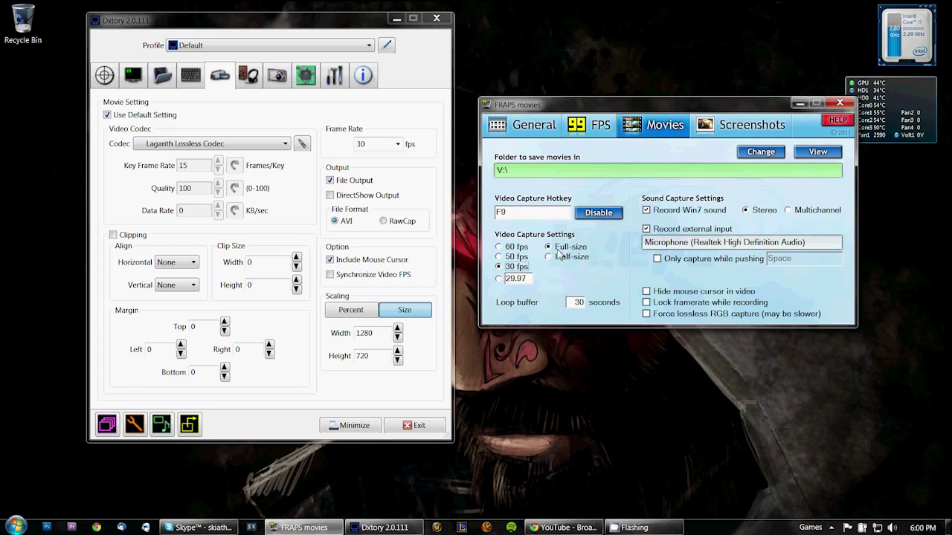
pyautogui.click(355, 297)
pyautogui.click(356, 309)
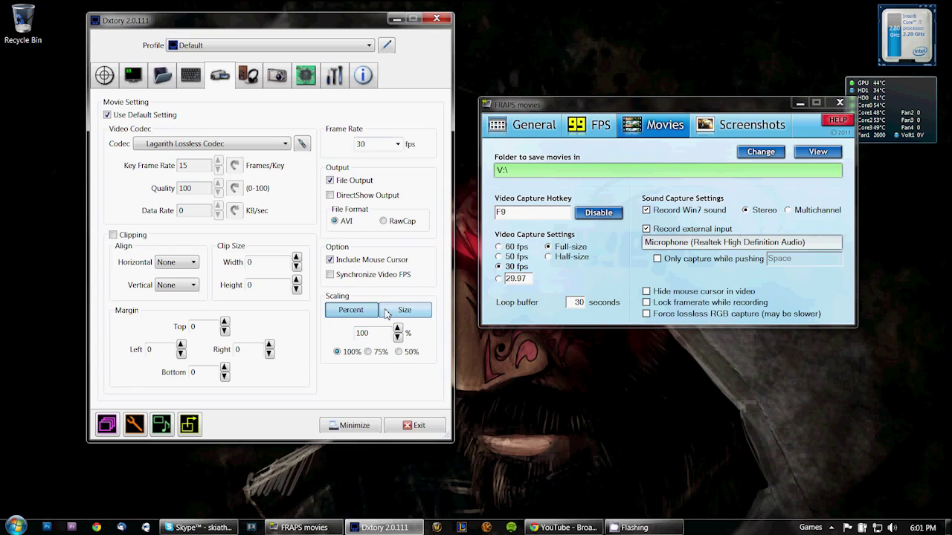
pyautogui.click(411, 311)
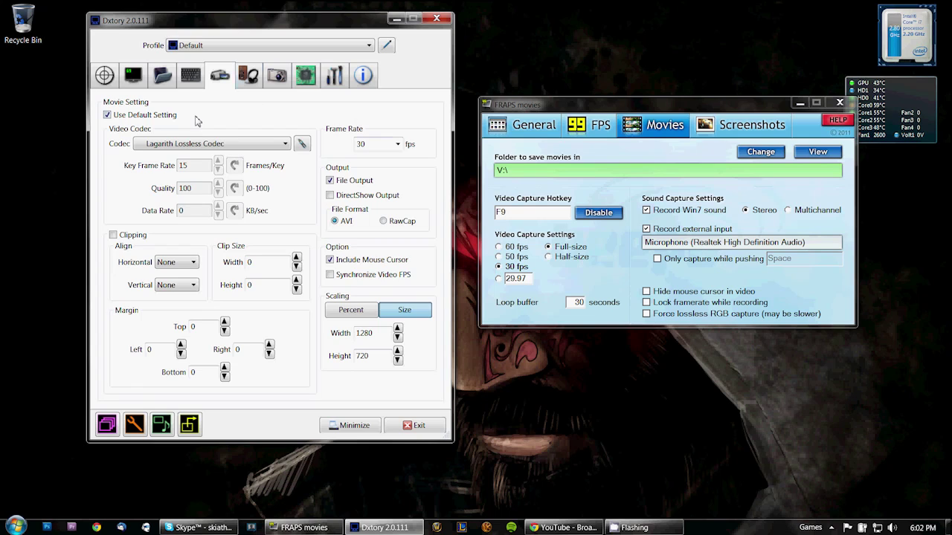
# Open the audio settings and compare the first (speaker) and second (microphone) audio streams.
pyautogui.click(246, 75)
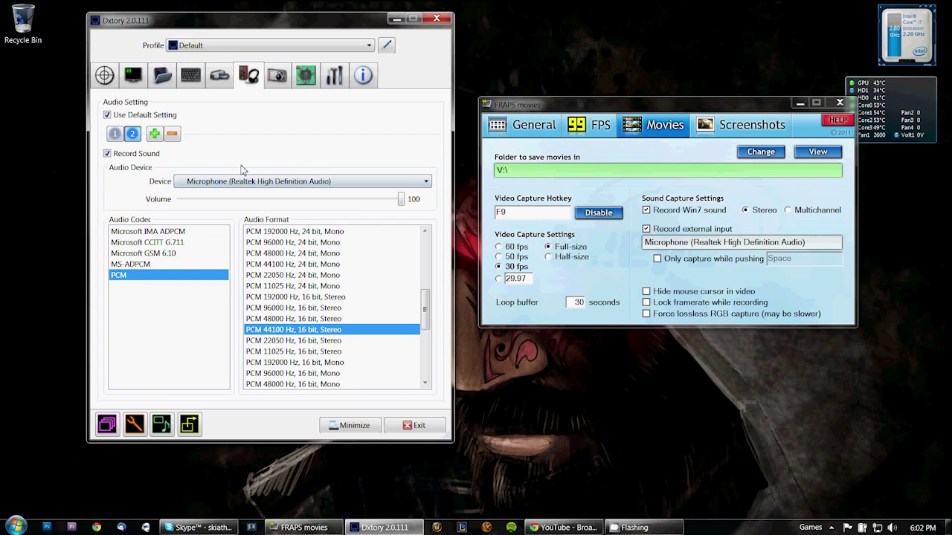
pyautogui.click(116, 134)
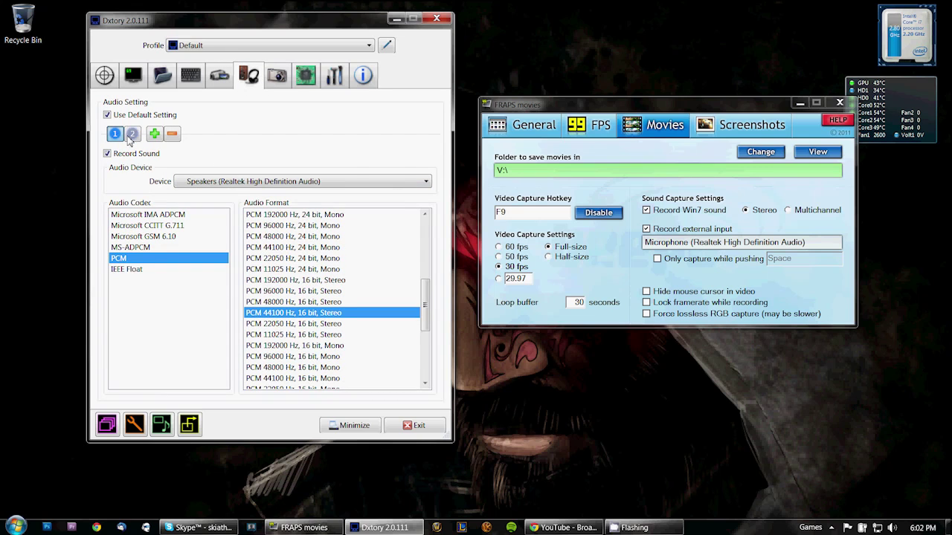
pyautogui.click(132, 135)
pyautogui.click(114, 134)
pyautogui.moveTo(429, 294)
pyautogui.mouseDown()
pyautogui.moveTo(429, 253)
pyautogui.moveTo(421, 302)
pyautogui.mouseUp()
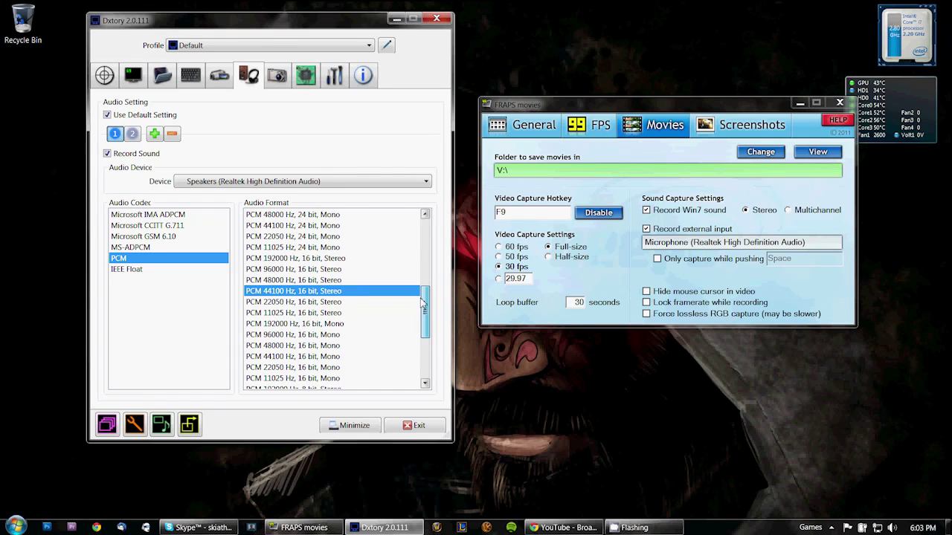
pyautogui.scroll(-1, 301, 287)
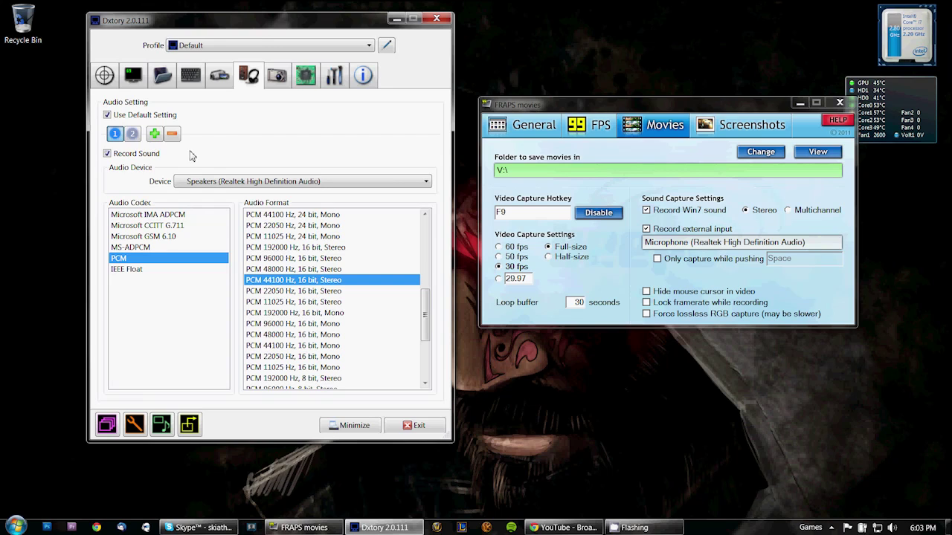
# On audio source 2, turn Record Sound off and back on, keeping PCM 44100 Hz, 16 bit, Stereo.
pyautogui.click(133, 133)
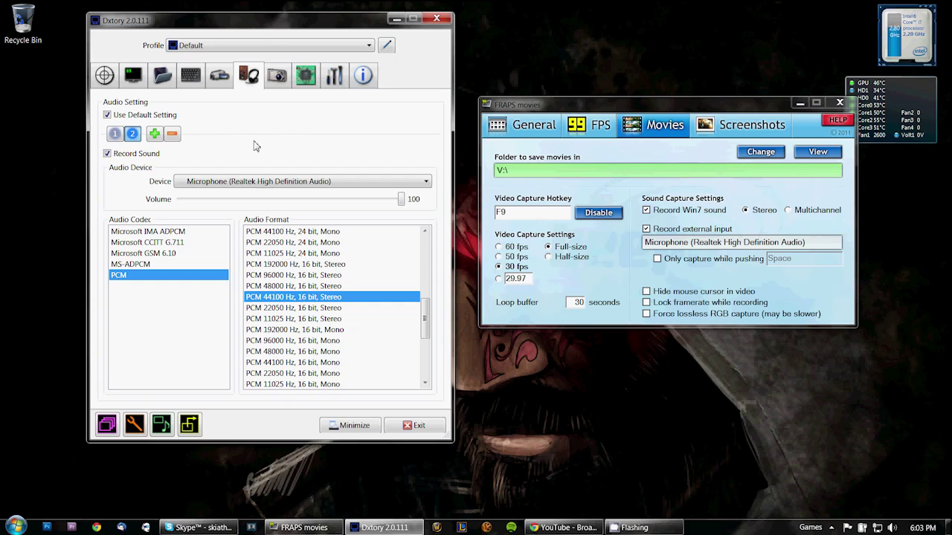
pyautogui.click(117, 155)
pyautogui.click(108, 154)
pyautogui.click(132, 133)
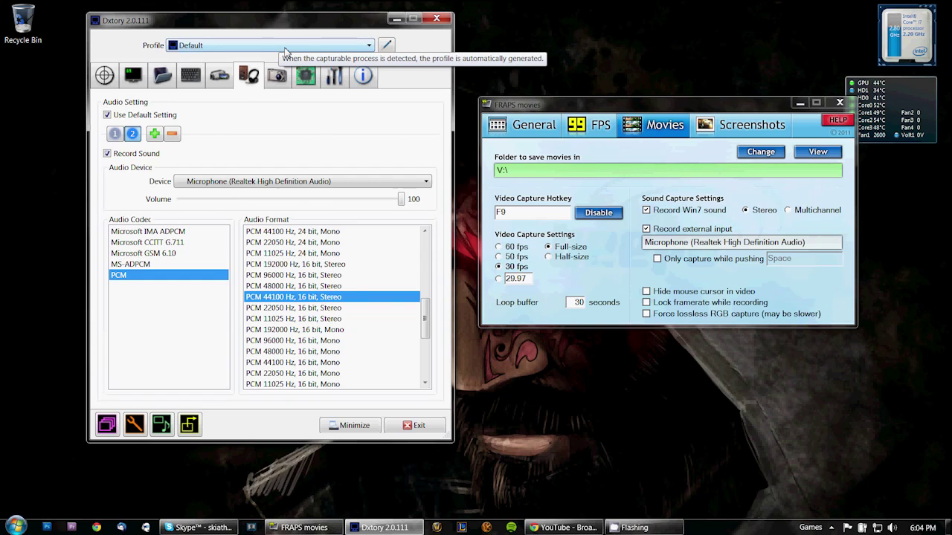
# In screenshot settings, switch the file format to BMP and then back to PNG.
pyautogui.click(276, 77)
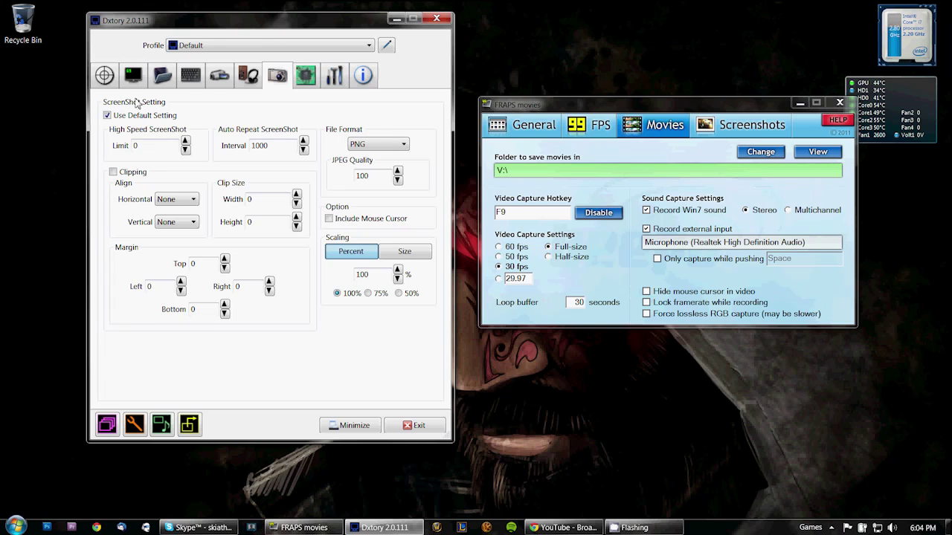
pyautogui.click(386, 146)
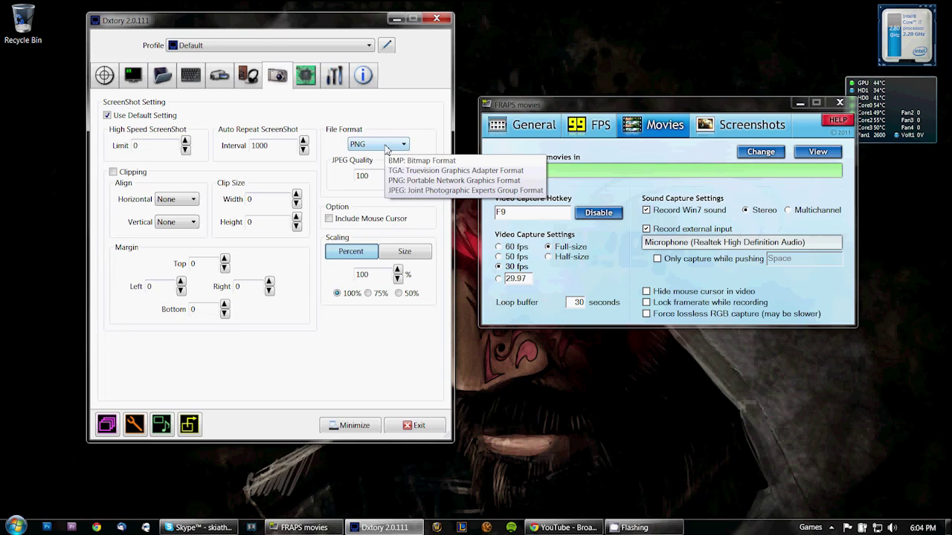
pyautogui.click(385, 148)
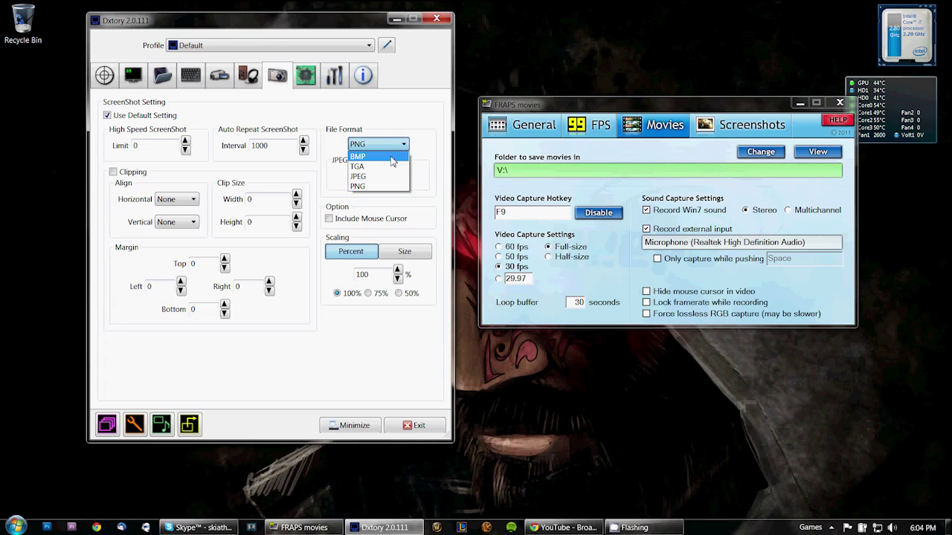
pyautogui.click(366, 157)
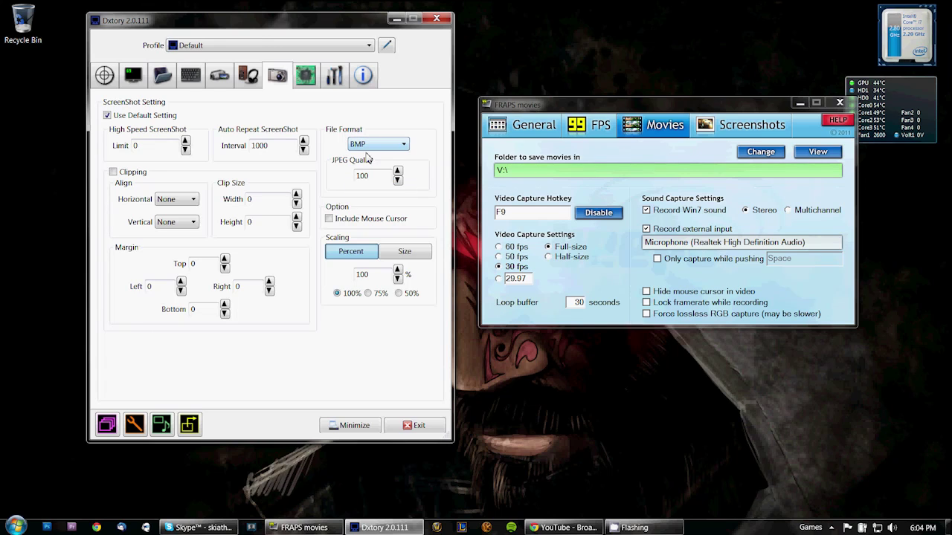
pyautogui.click(365, 145)
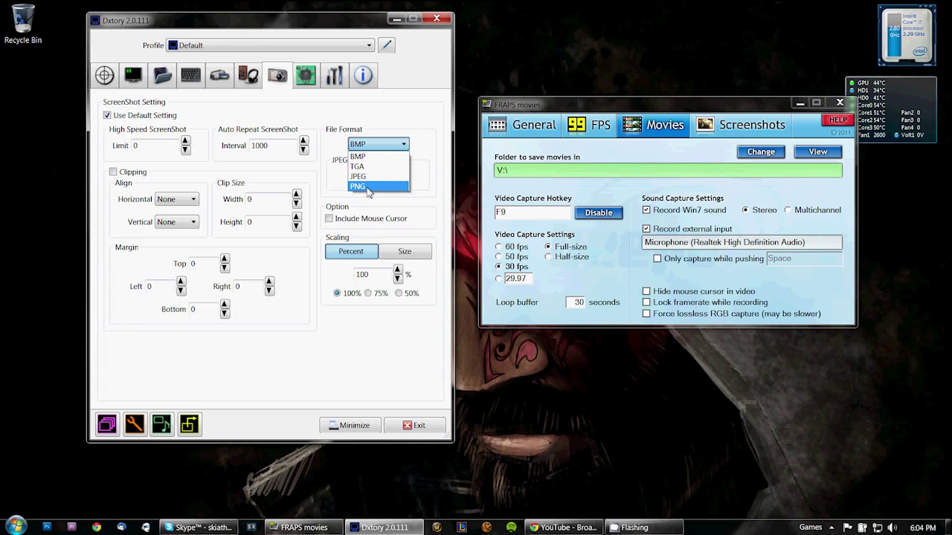
pyautogui.click(367, 187)
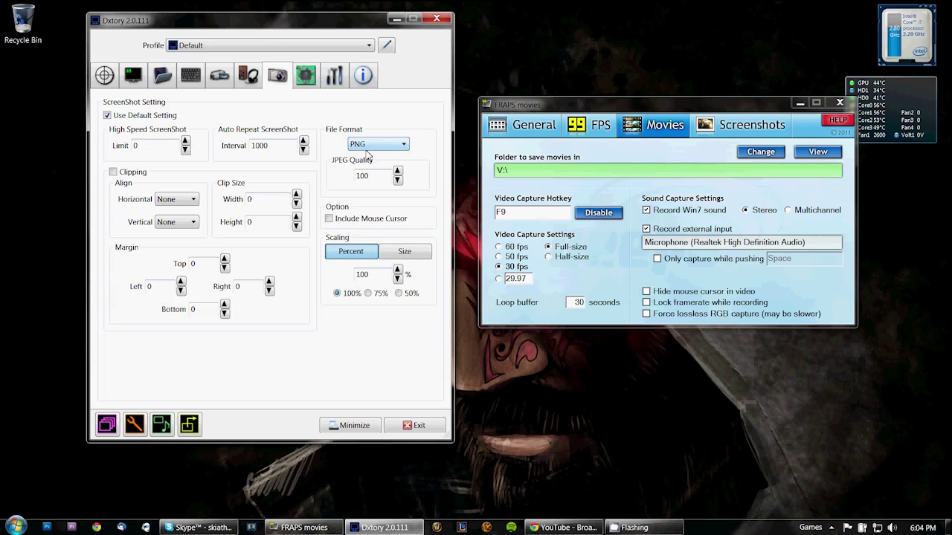
# On the Advanced tab, review the Processing Threads choices and leave it at 4.
pyautogui.click(304, 75)
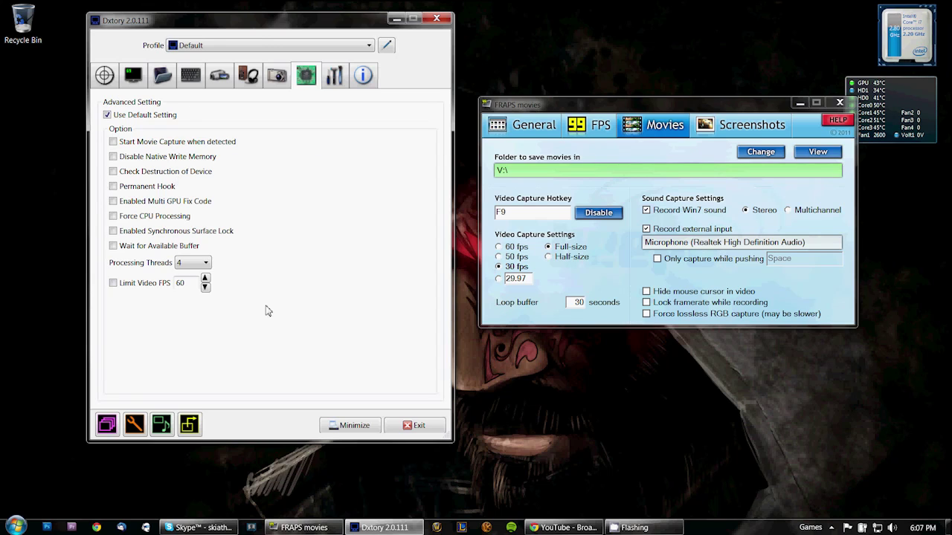
pyautogui.moveTo(154, 219)
pyautogui.click(197, 264)
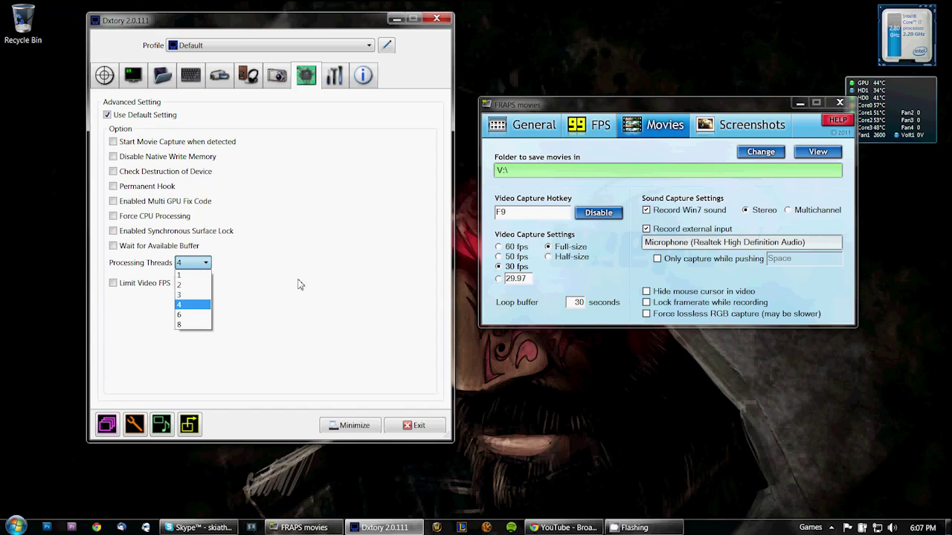
pyautogui.press('Escape')
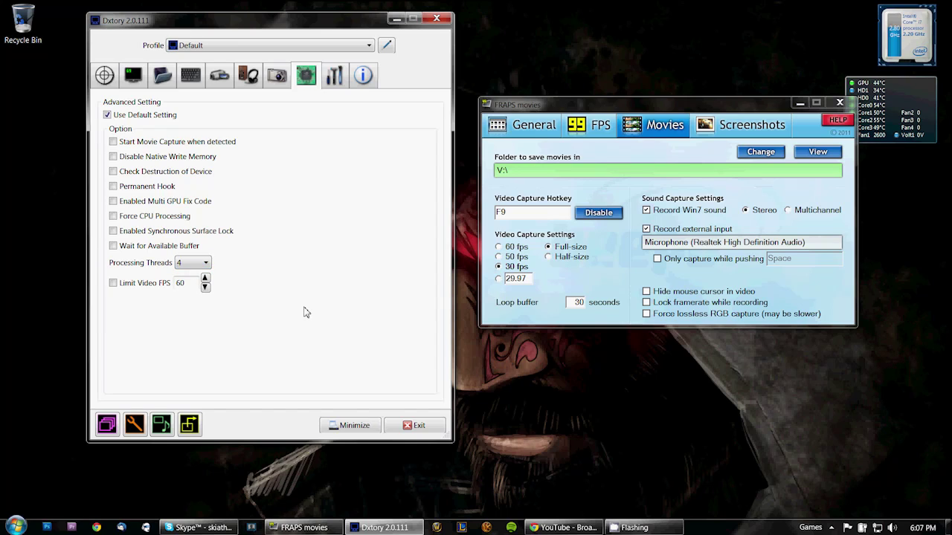
pyautogui.click(193, 263)
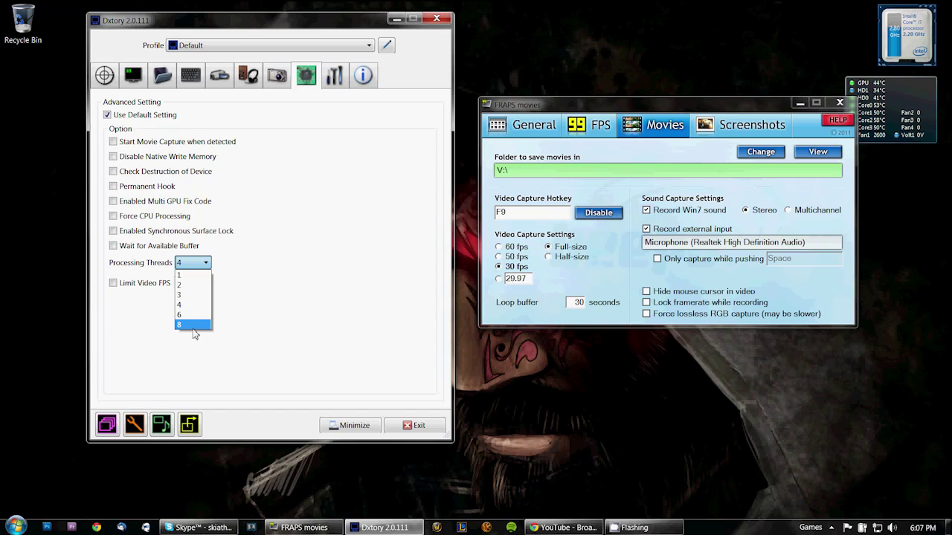
pyautogui.click(246, 296)
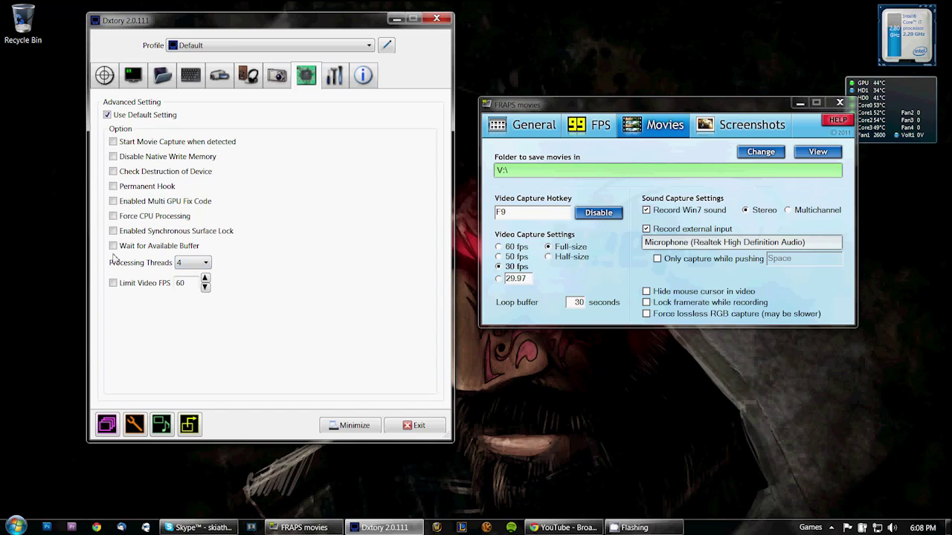
pyautogui.click(201, 265)
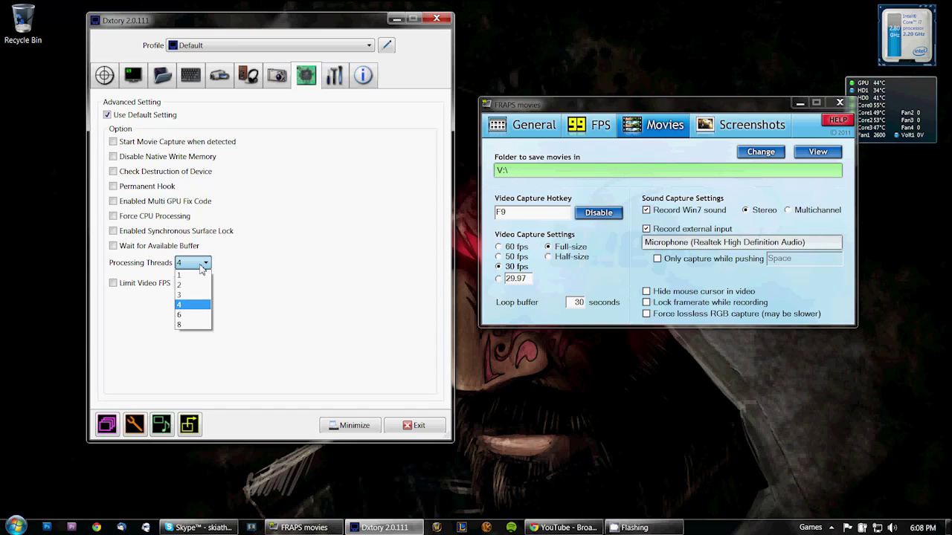
pyautogui.click(277, 284)
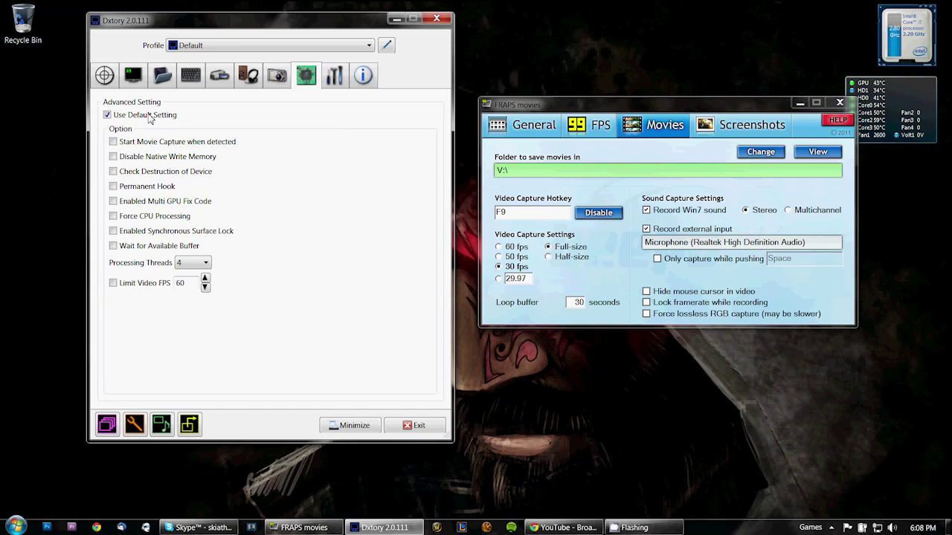
pyautogui.click(191, 262)
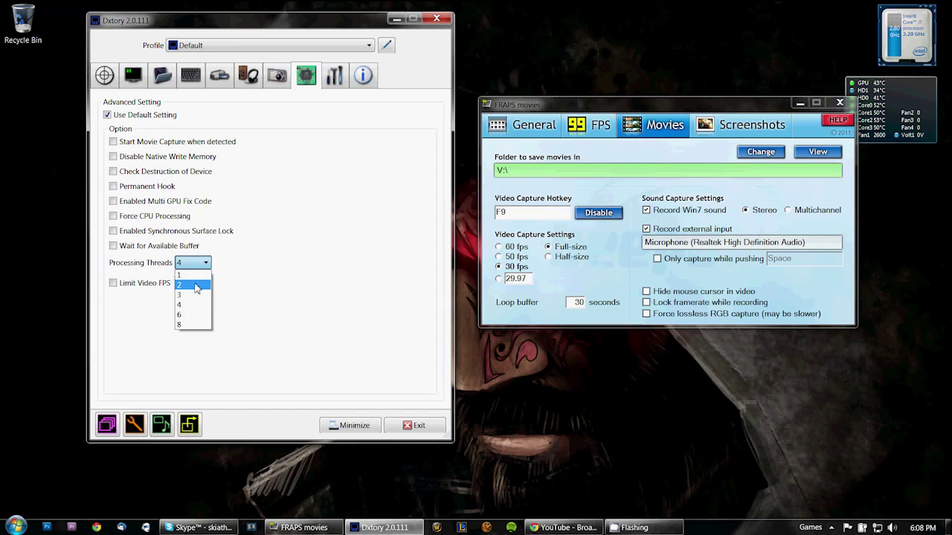
# Keep 4 threads, review the global settings (tray icon shown, taskbar button hidden when minimized), then go to target process settings.
pyautogui.click(300, 281)
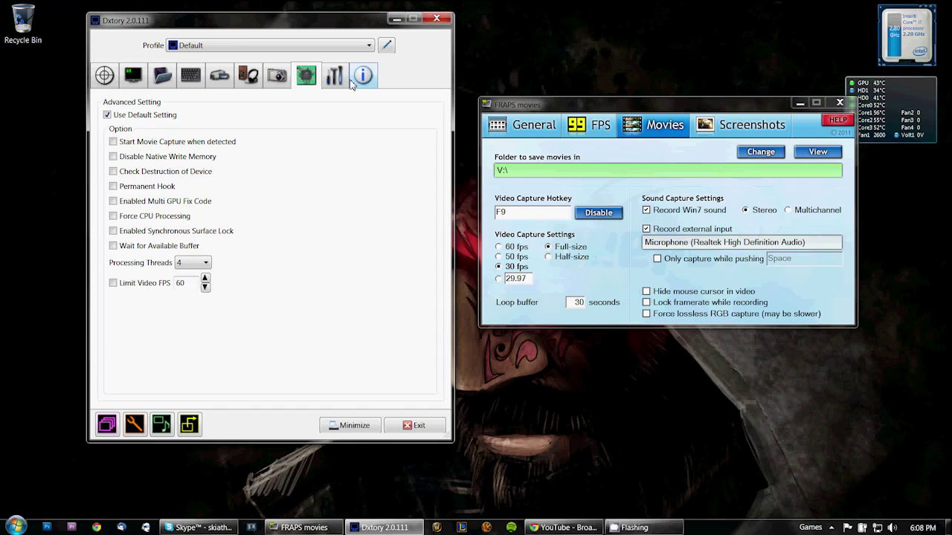
pyautogui.click(335, 76)
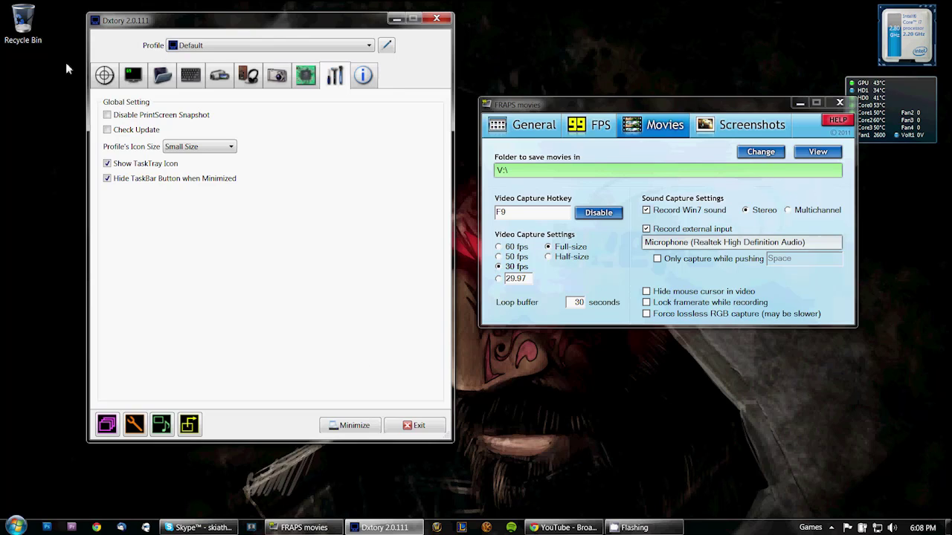
pyautogui.click(105, 74)
# Review the Lagarith Lossless, 30 fps, 1280×720 movie settings beside the FRAPS movies window.
pyautogui.click(219, 75)
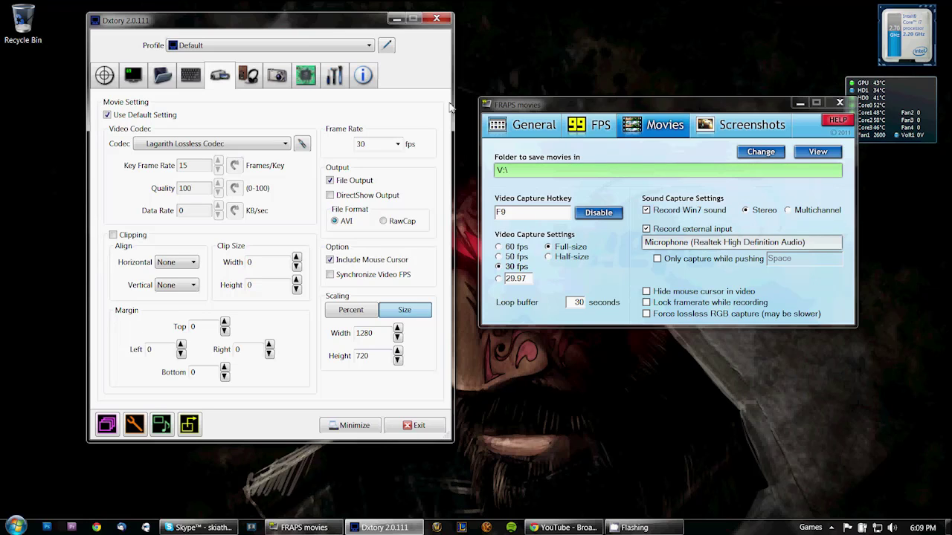
pyautogui.click(692, 105)
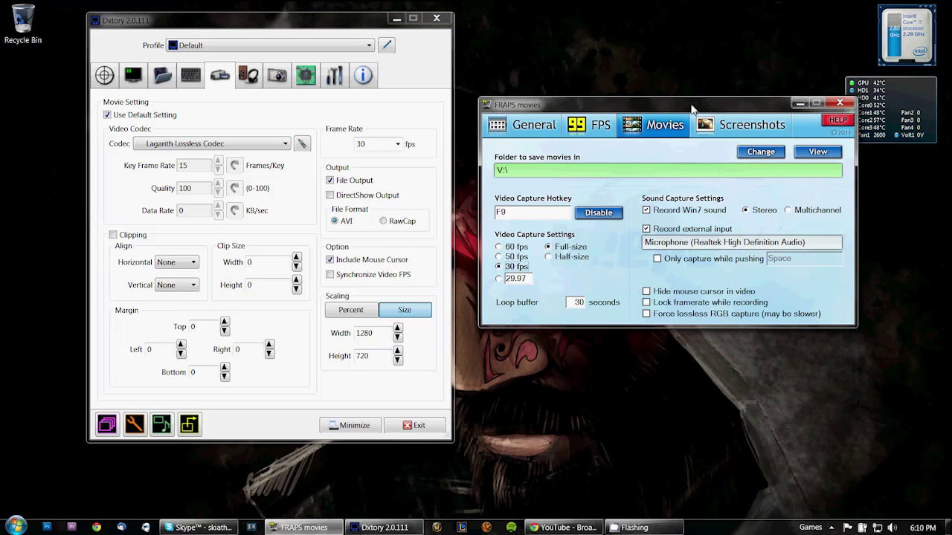